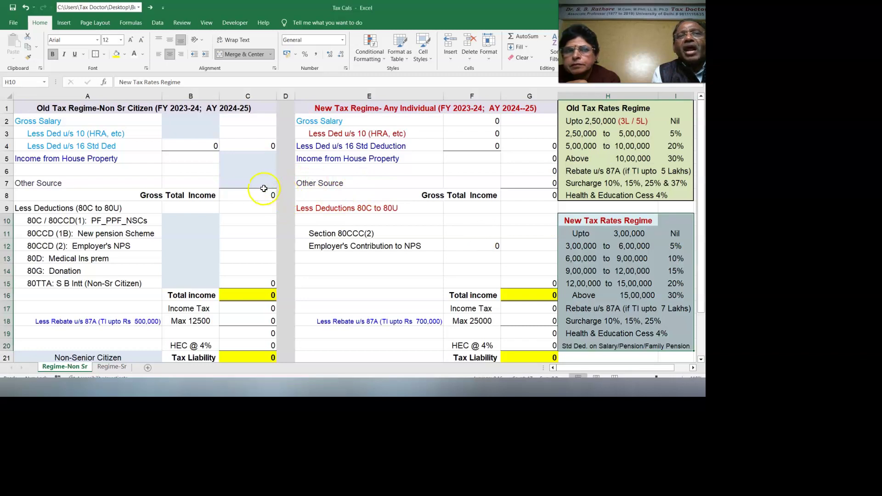
- Enter 700000 as Other Source income in the old tax regime computation for non-senior citizens
click(248, 246)
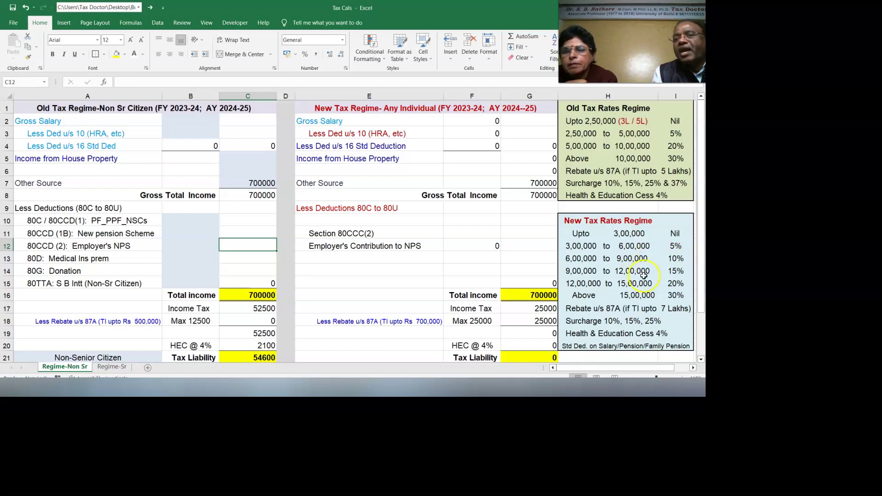
click(539, 307)
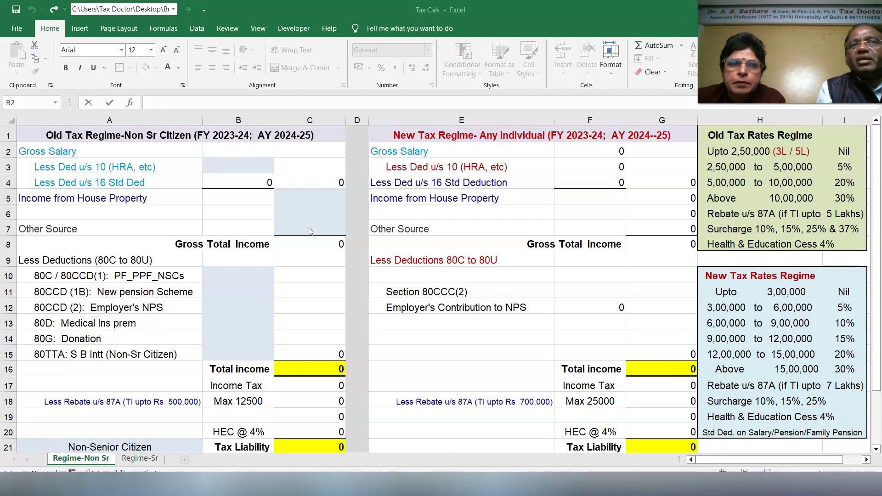
- Enter a gross salary of 1000000 and an 80C / 80CCD(1) deduction of 150000 under the old regime
text(1000000)
click(251, 175)
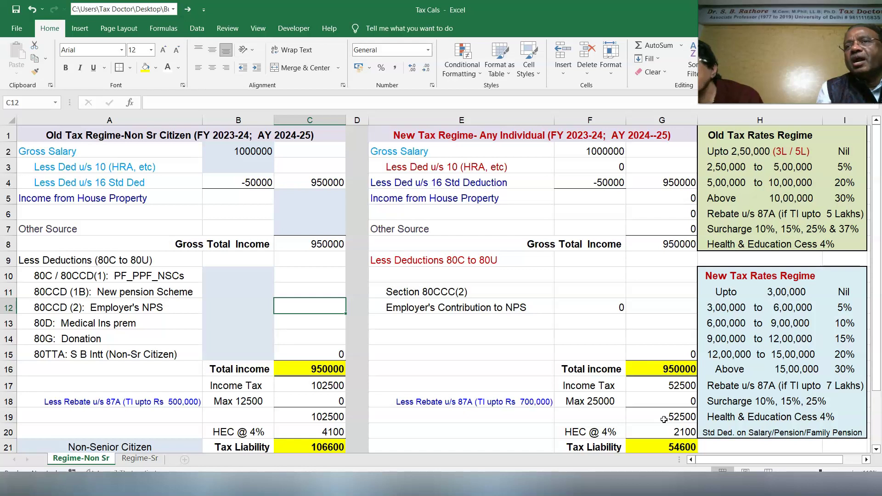
click(234, 272)
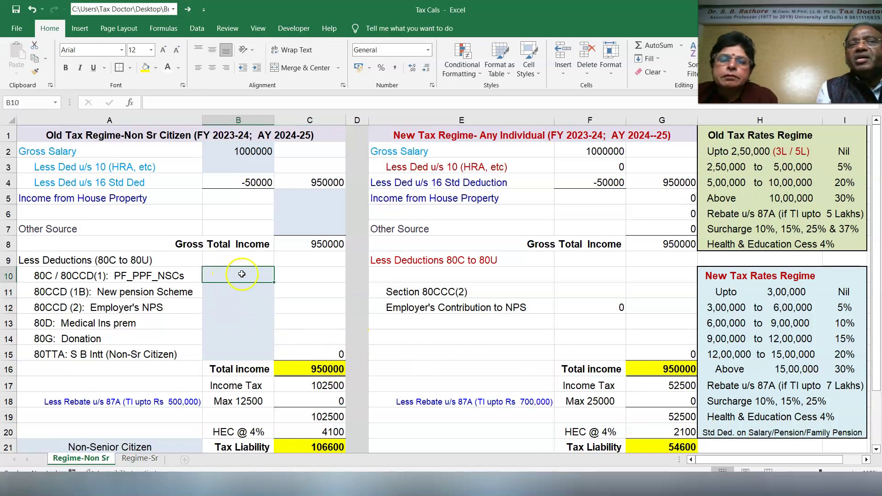
text(150000)
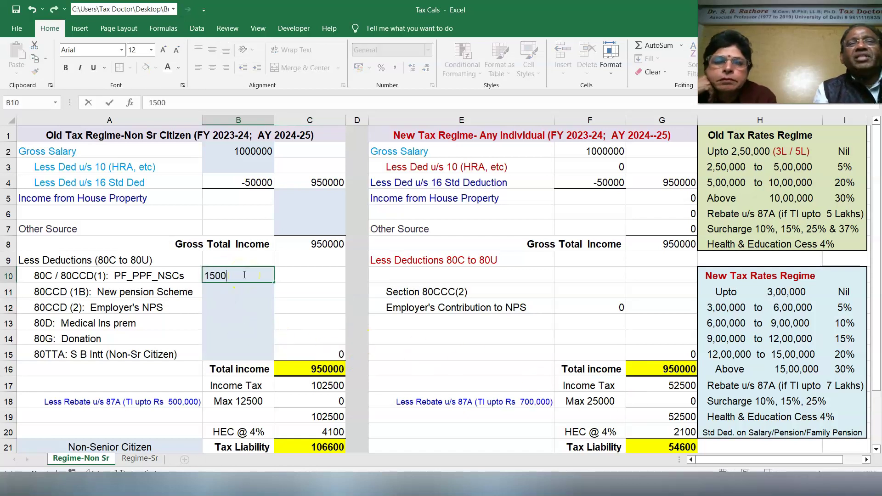
click(266, 318)
click(245, 288)
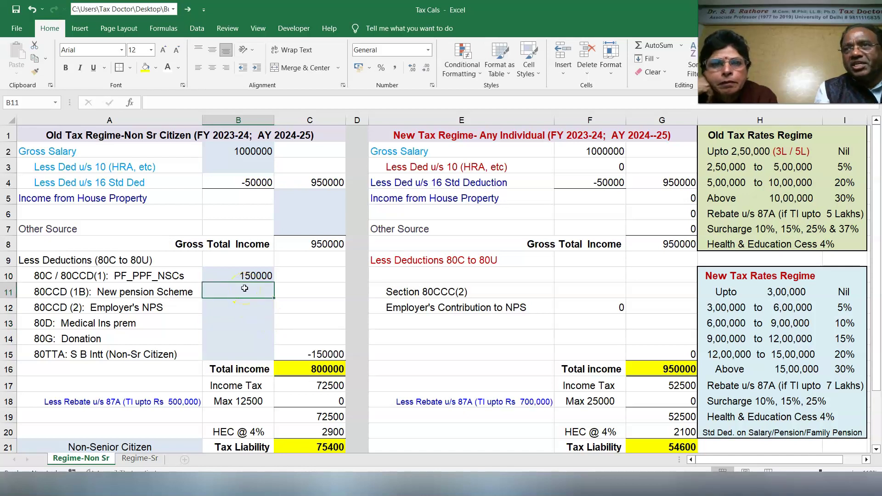
- Enter 50000 for the 80CCD (1B) new pension scheme and 25000 for the 80D medical insurance premium
text(50000)
key(Return)
click(233, 323)
text(25000)
click(357, 337)
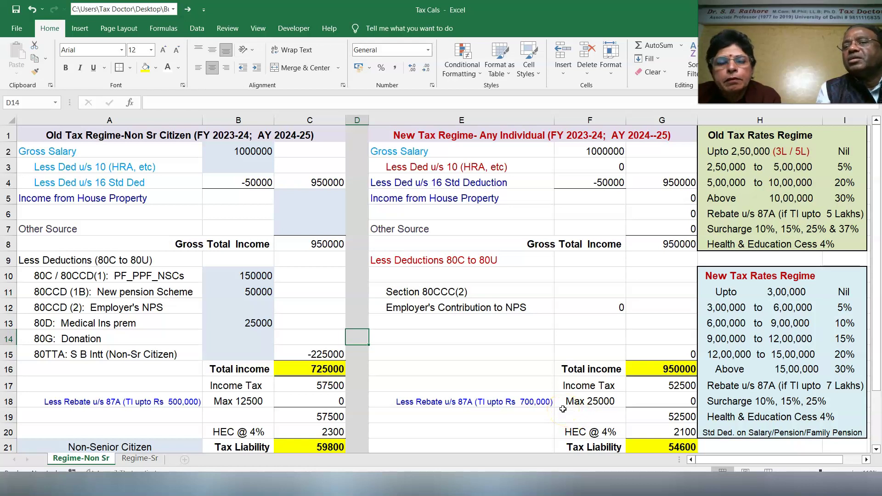
- Clear the old regime's 80C, 80CCD (1B) and 80D deductions and set the gross salary to 1500000
key(ctrl+z)
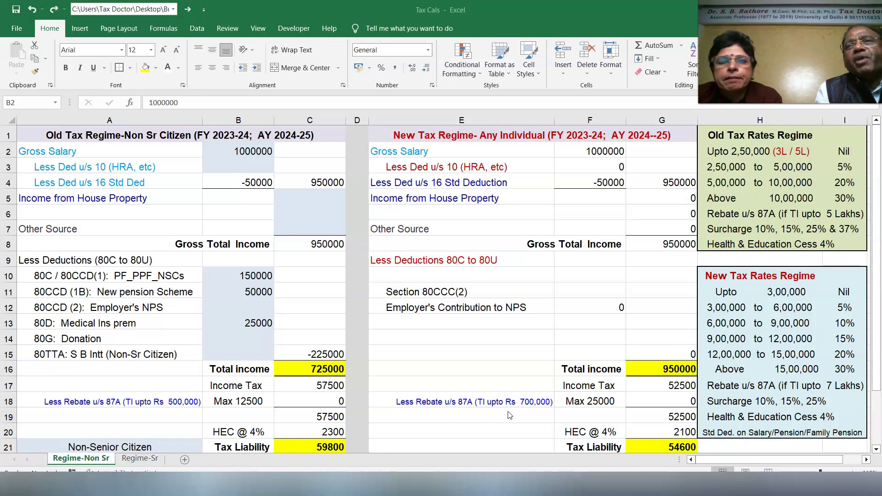
click(471, 441)
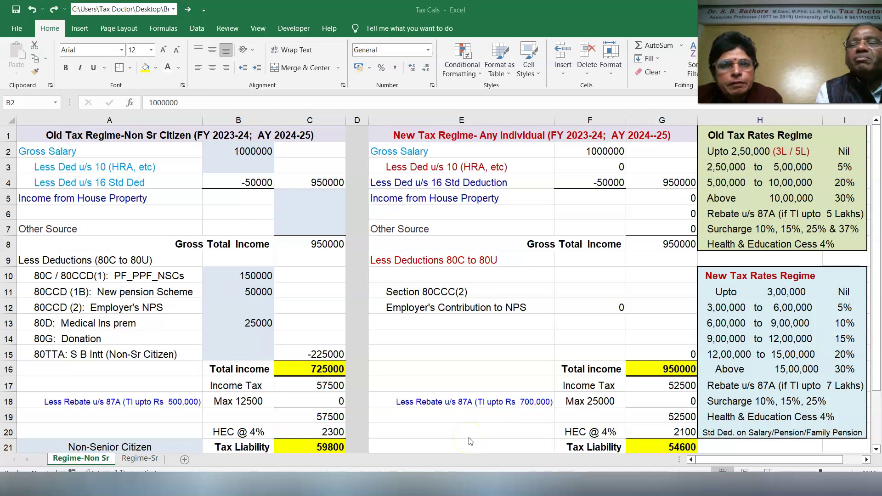
key(Delete)
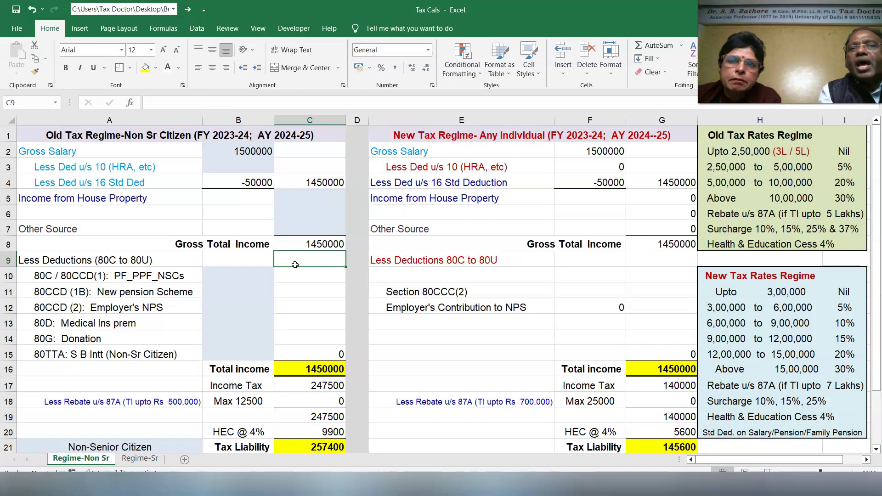
click(297, 254)
click(298, 252)
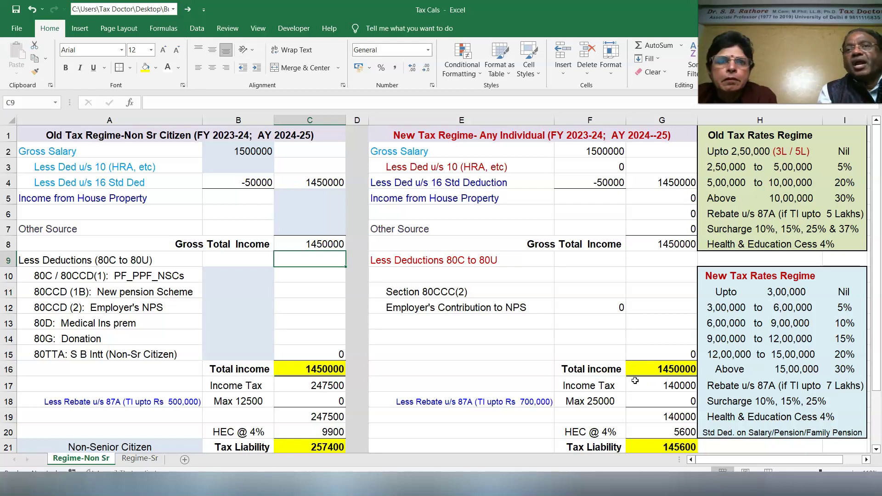
- Enter old regime deductions of 150000 for 80C / 80CCD(1) and 50000 for the 80CCD (1B) new pension scheme
click(228, 278)
text(150000)
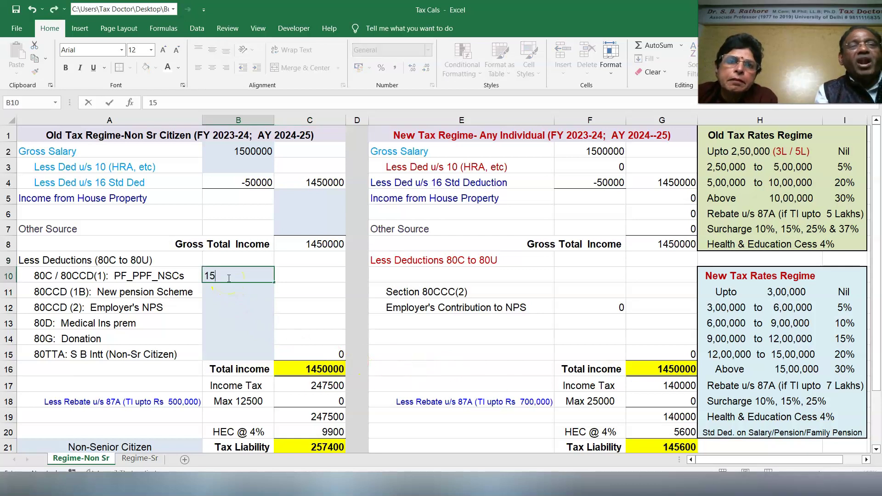
click(261, 292)
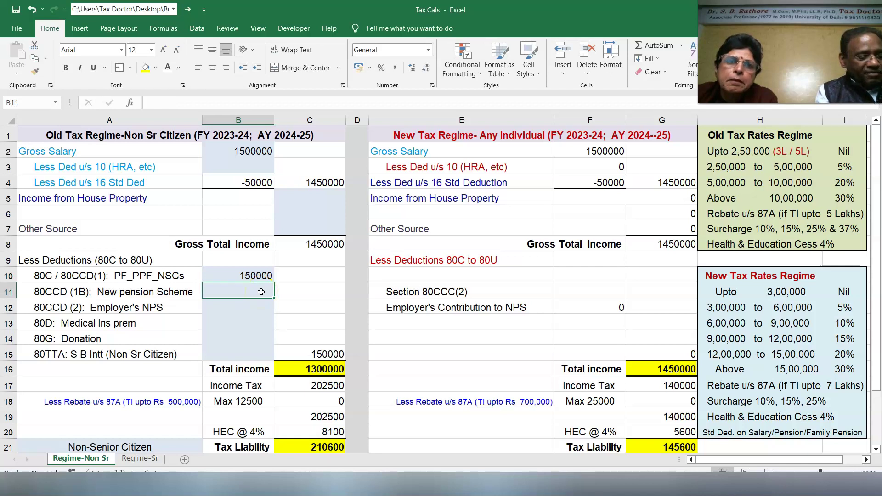
text(50000)
click(280, 320)
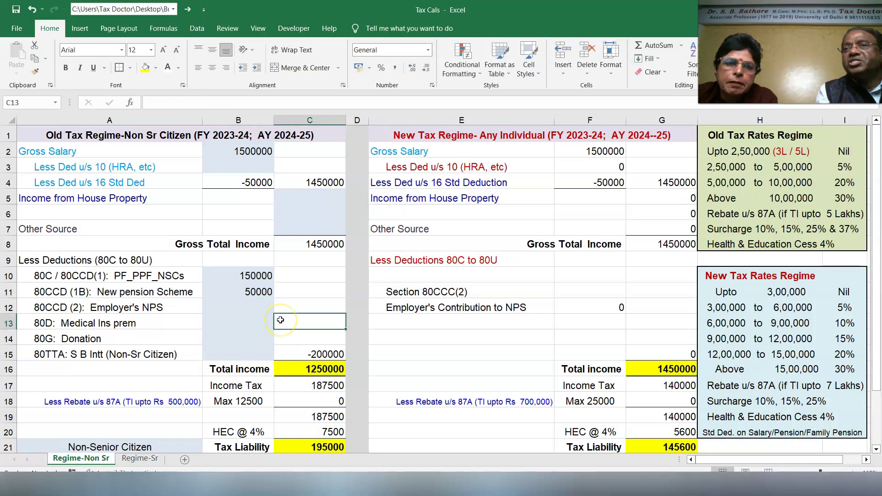
- Enter 25000 for the 80D medical insurance premium and 10000 for the 80G donation
click(223, 327)
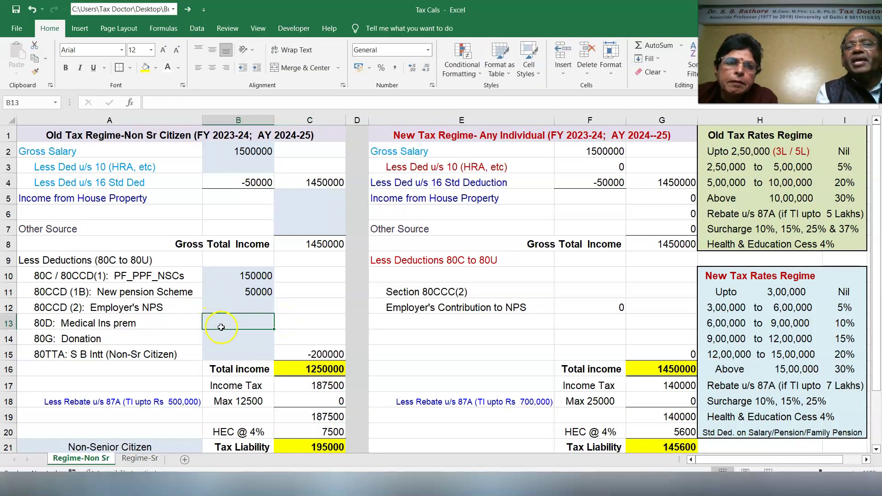
text(25000)
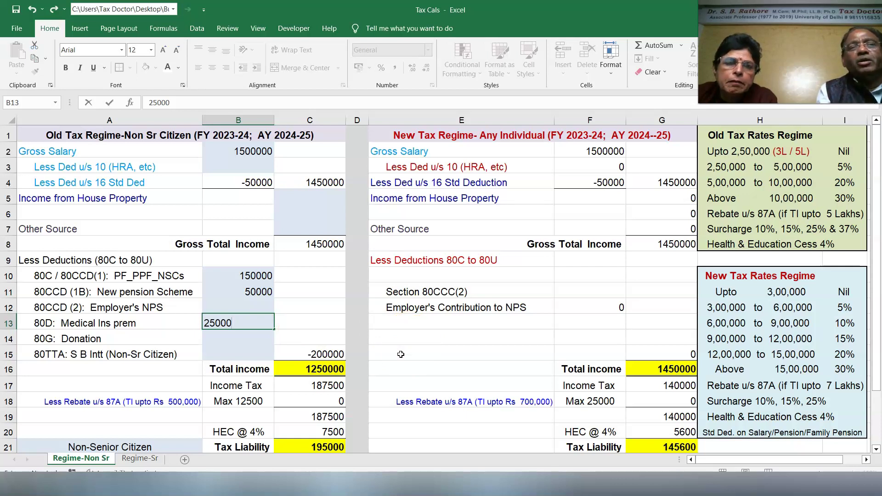
click(401, 354)
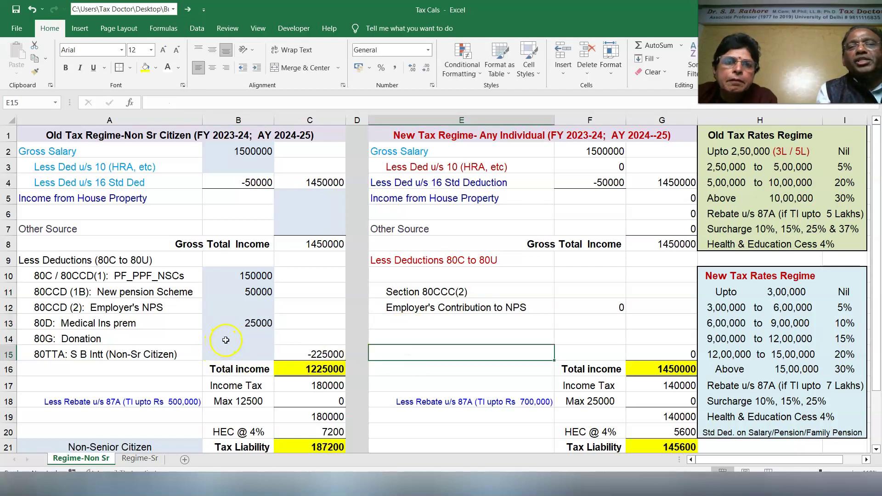
click(253, 340)
text(10)
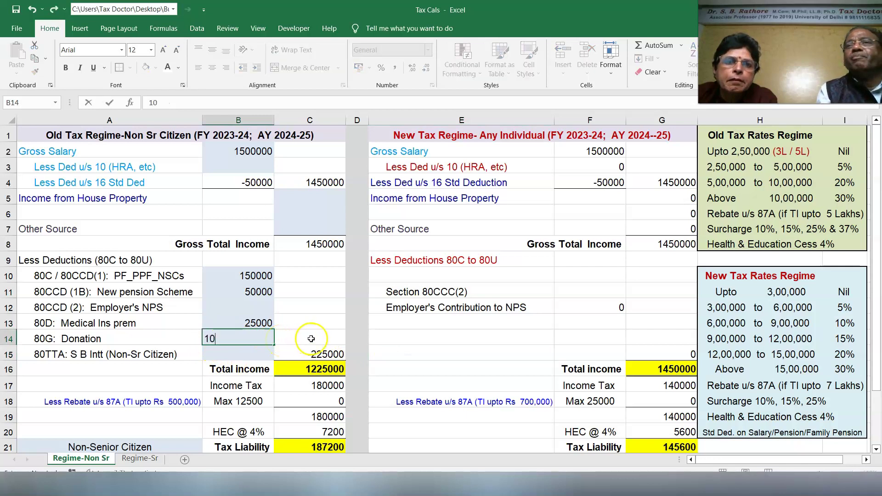
text(0000)
click(373, 340)
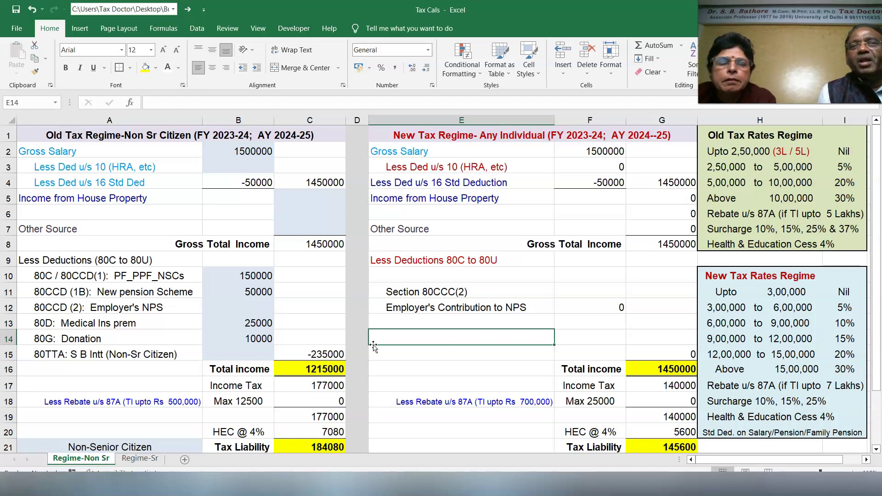
- Enter 20000 as Other Source income and 10000 as the 80TTA savings bank interest deduction
click(291, 226)
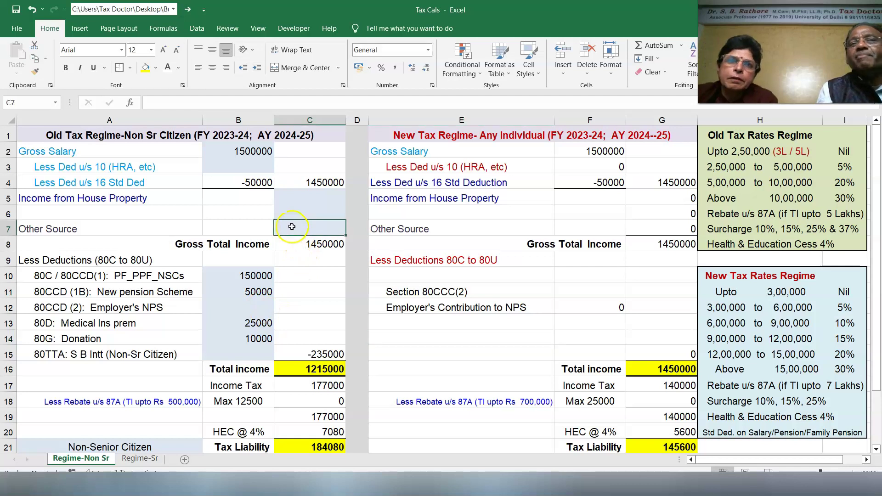
text(20000)
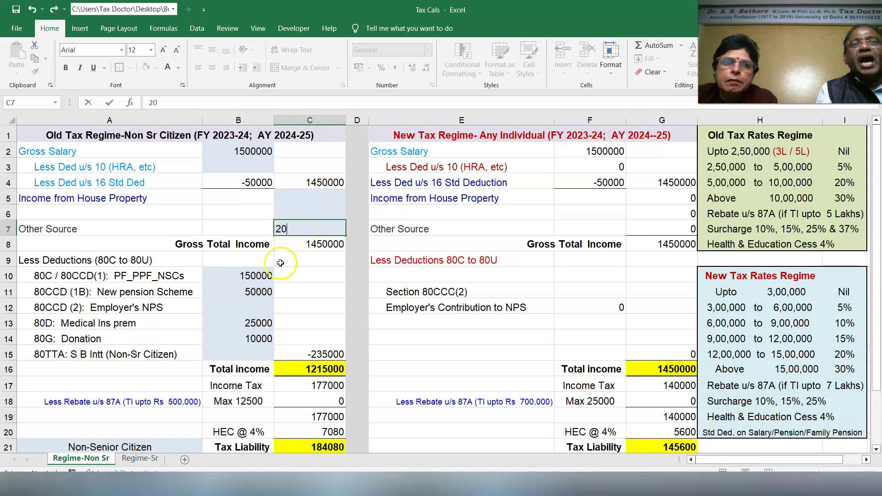
click(284, 307)
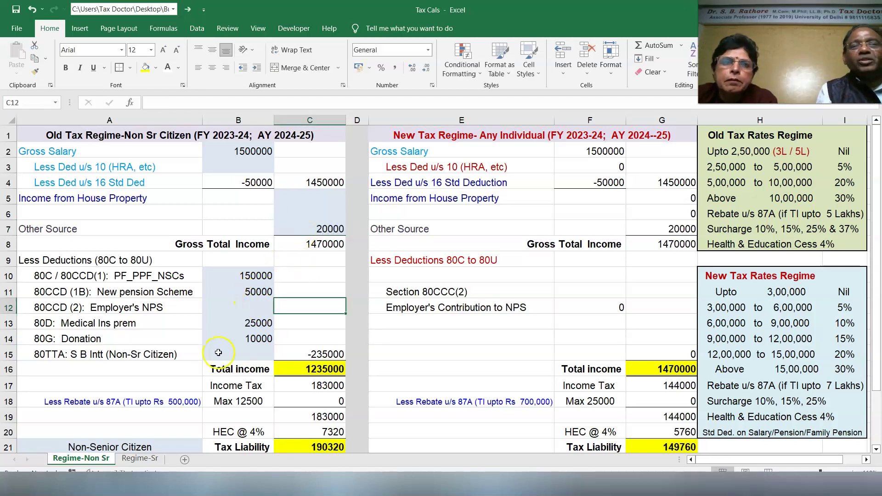
click(251, 355)
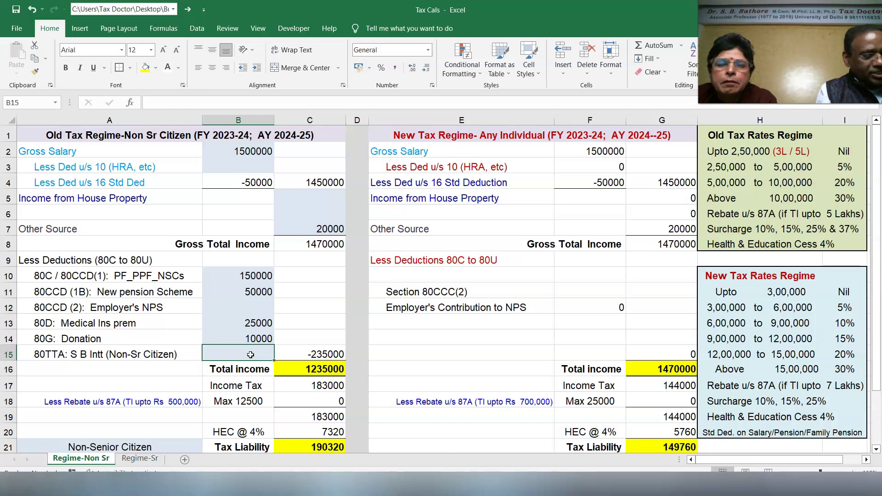
text(10000)
click(380, 350)
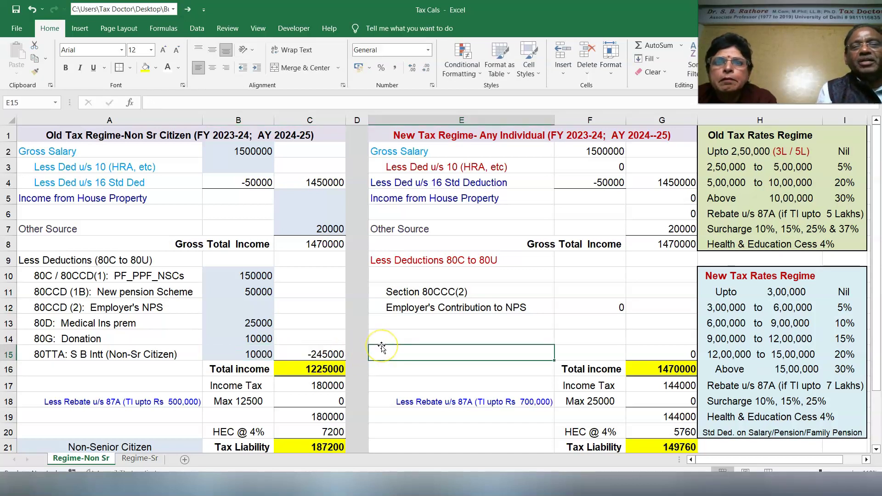